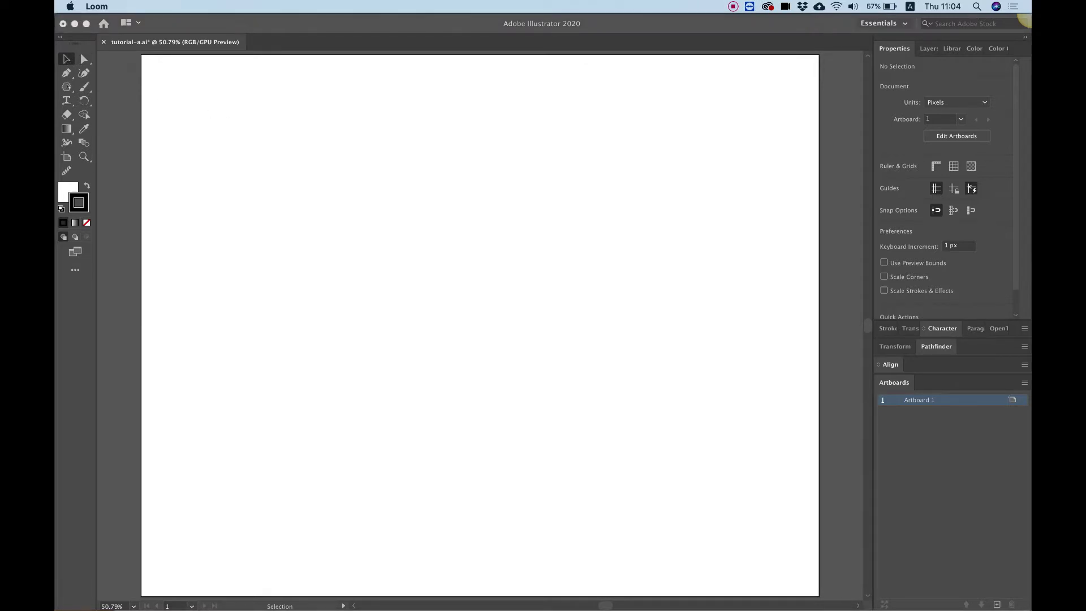
# - Draw a 3-sided polygon (triangle) near the artboard's upper left
pyautogui.click(66, 87)
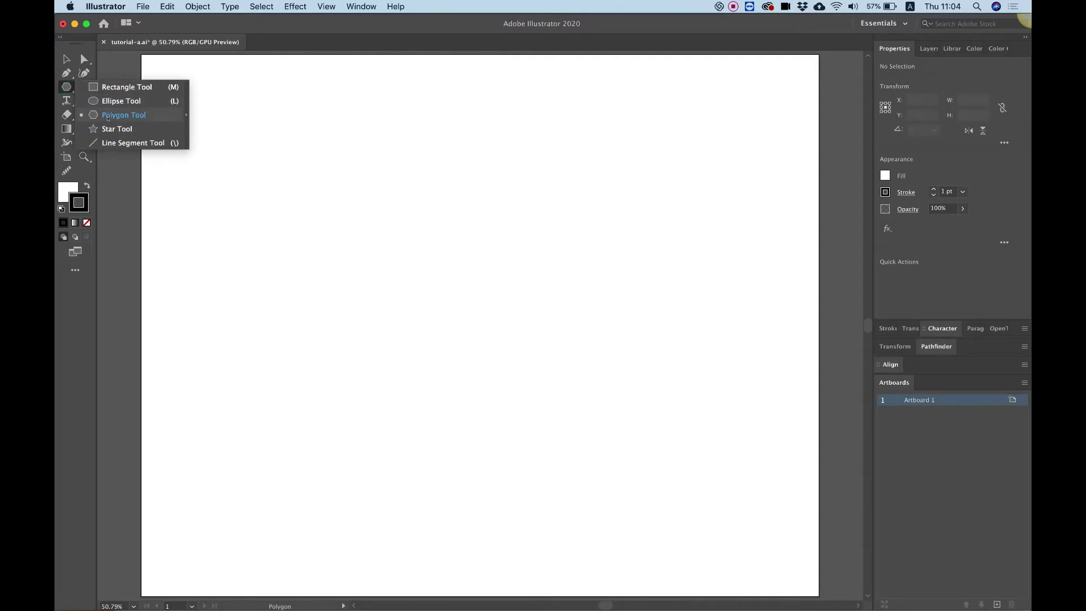
pyautogui.click(118, 119)
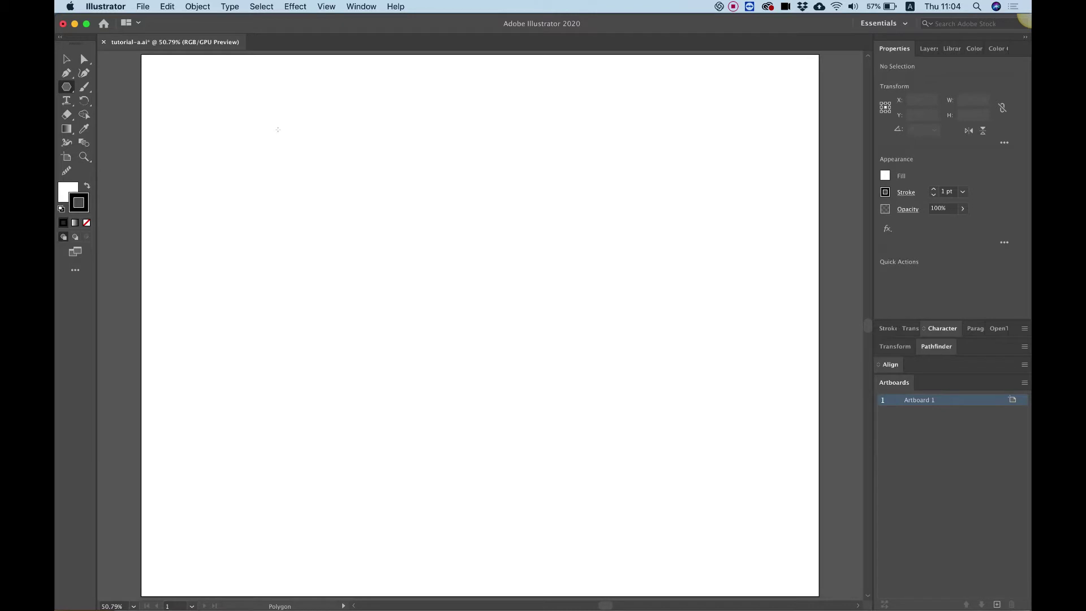
pyautogui.moveTo(278, 129); pyautogui.dragTo(314, 155)
pyautogui.press('Delete')
pyautogui.click(277, 130)
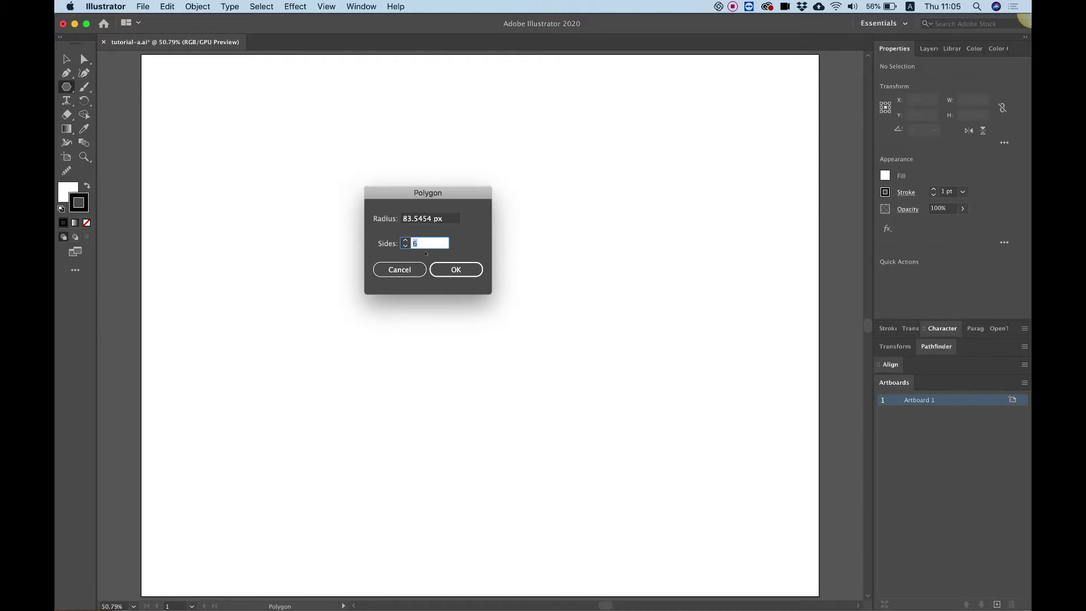
pyautogui.write('3')
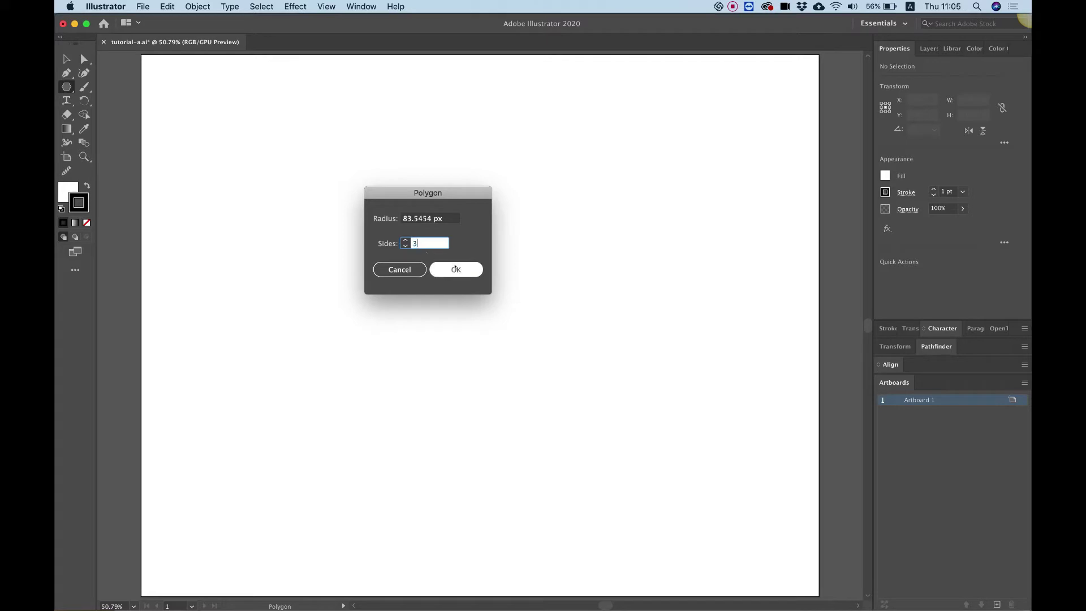
pyautogui.click(458, 270)
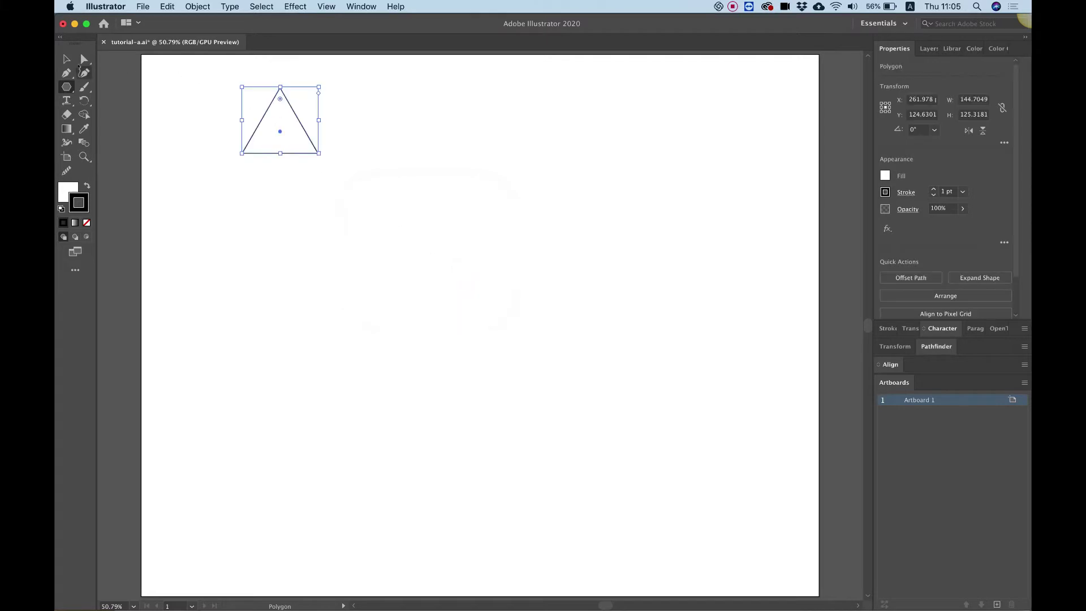
pyautogui.click(67, 59)
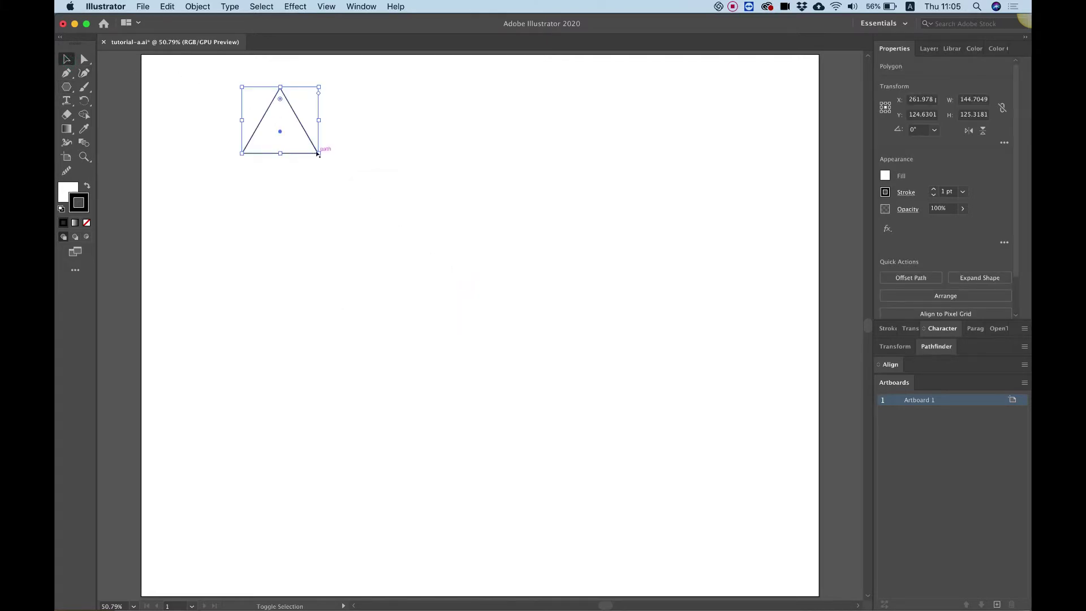
# - Scale the triangle down to about 58 × 50 px
pyautogui.moveTo(317, 153); pyautogui.dragTo(198, 107)
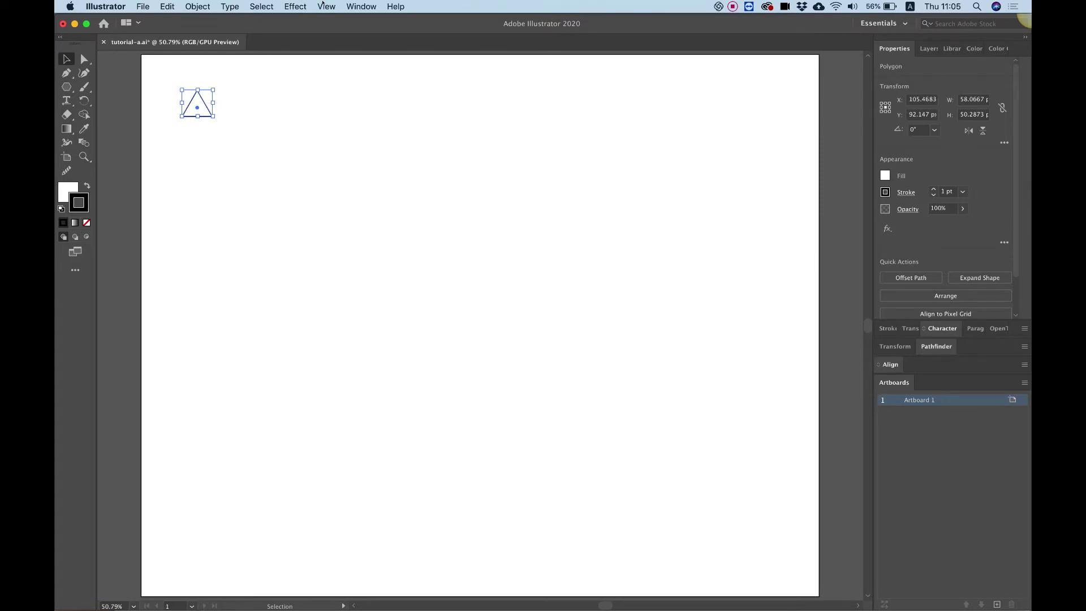
pyautogui.click(324, 7)
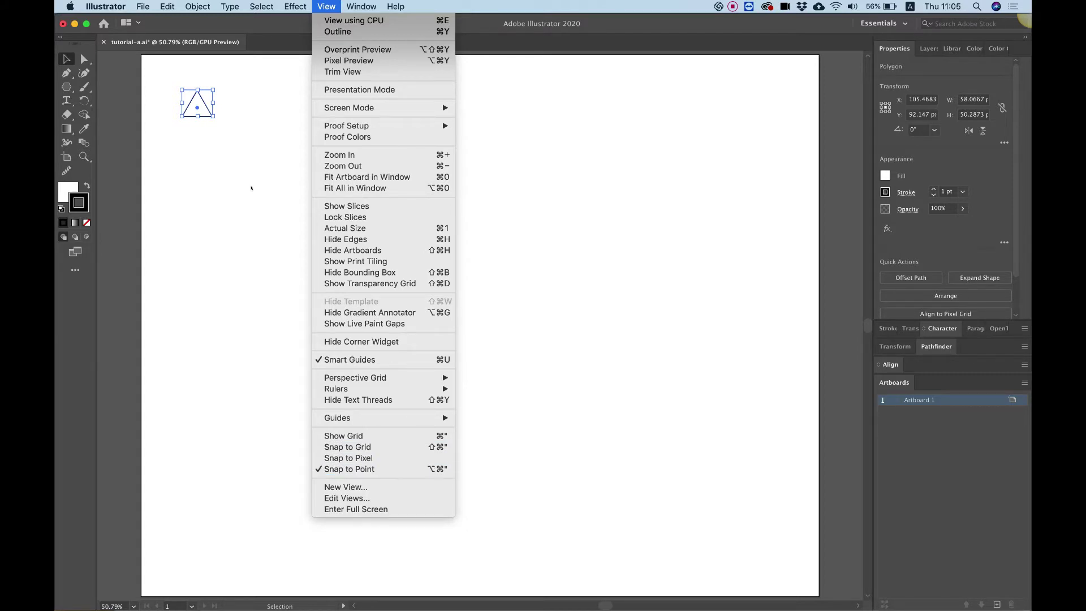
pyautogui.click(251, 188)
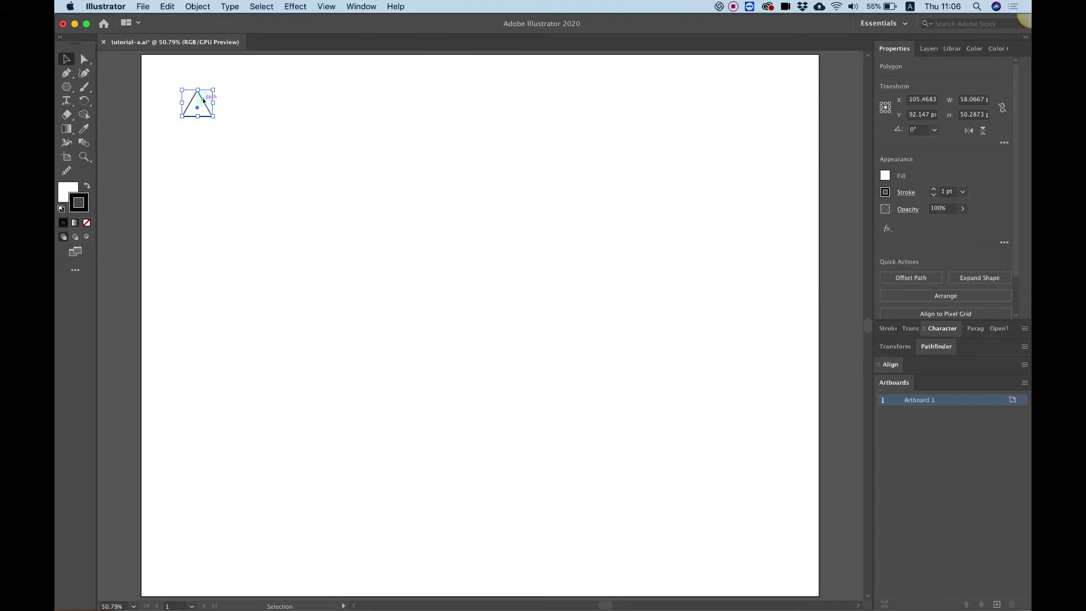
# - Copy the triangle edge to edge into a row of 19 triangles and select the row
pyautogui.moveTo(204, 100); pyautogui.dragTo(234, 100)
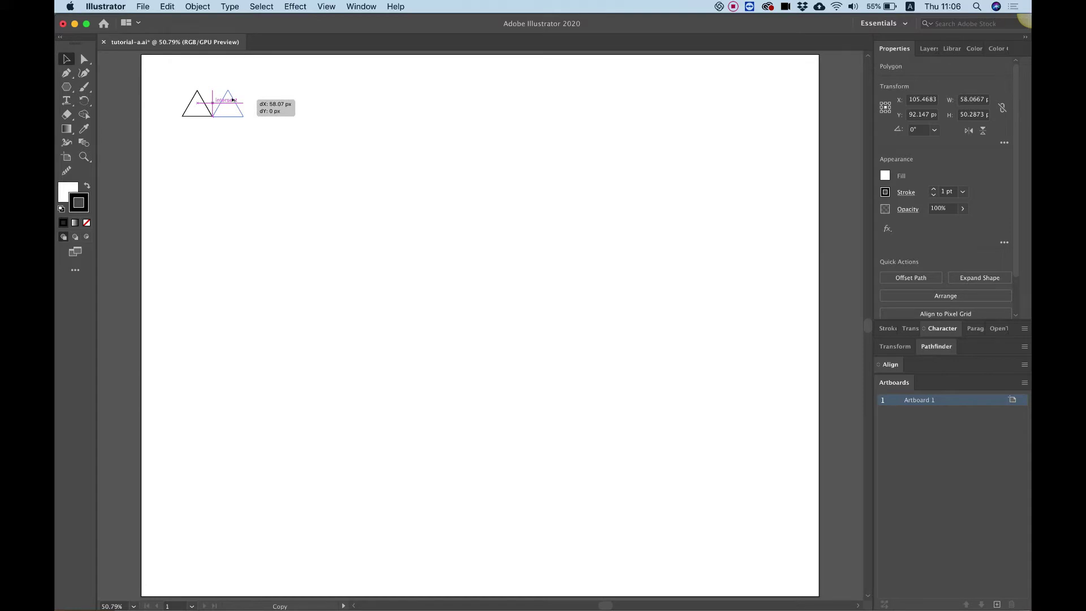
pyautogui.moveTo(232, 100); pyautogui.dragTo(232, 100)
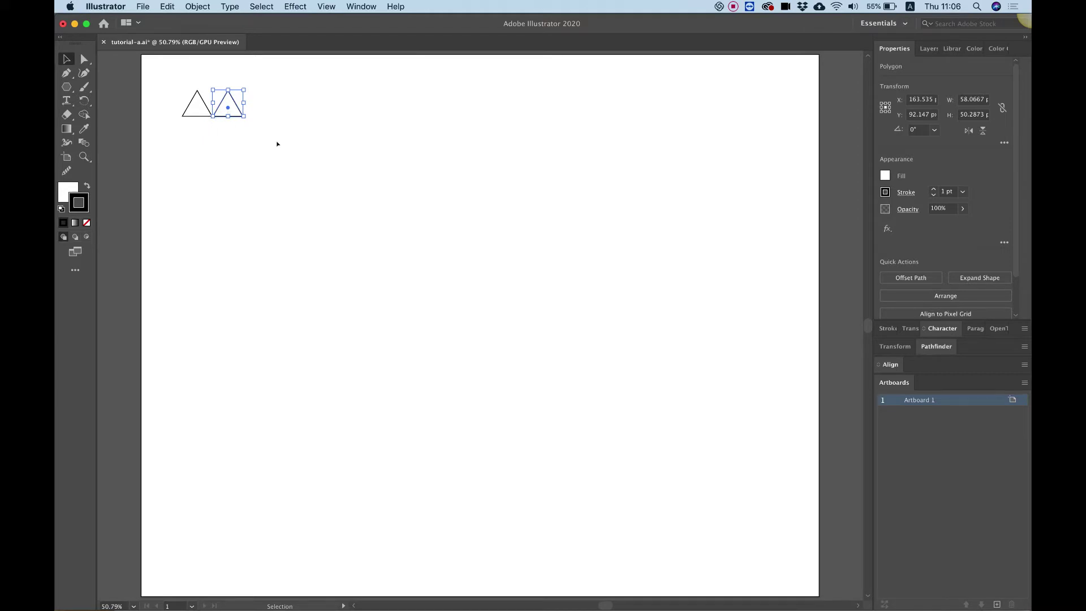
pyautogui.press('a')
pyautogui.press('super+d')
pyautogui.press('super+d')
pyautogui.press('super+d')
pyautogui.press('super+d')
pyautogui.press('super+d')
pyautogui.press('super+d')
pyautogui.press('super+d')
pyautogui.press('super+d')
pyautogui.press('super+d')
pyautogui.press('super+d')
pyautogui.press('super+d')
pyautogui.press('super+d')
pyautogui.press('super+d')
pyautogui.press('super+d')
pyautogui.press('super+d')
pyautogui.press('super+d')
pyautogui.press('super+d')
pyautogui.press('v')
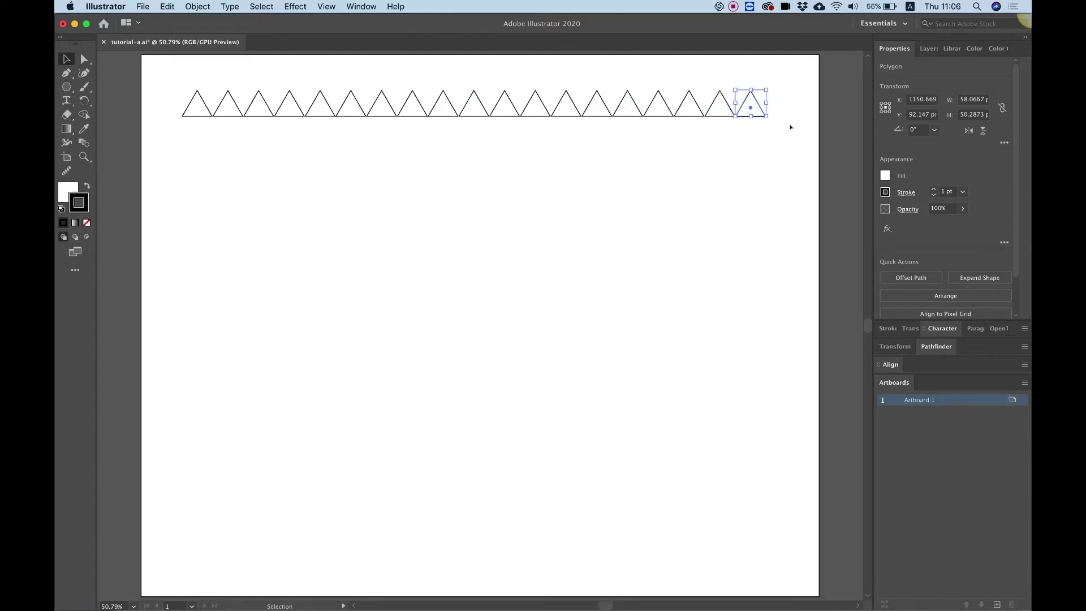
pyautogui.moveTo(775, 121); pyautogui.dragTo(179, 86)
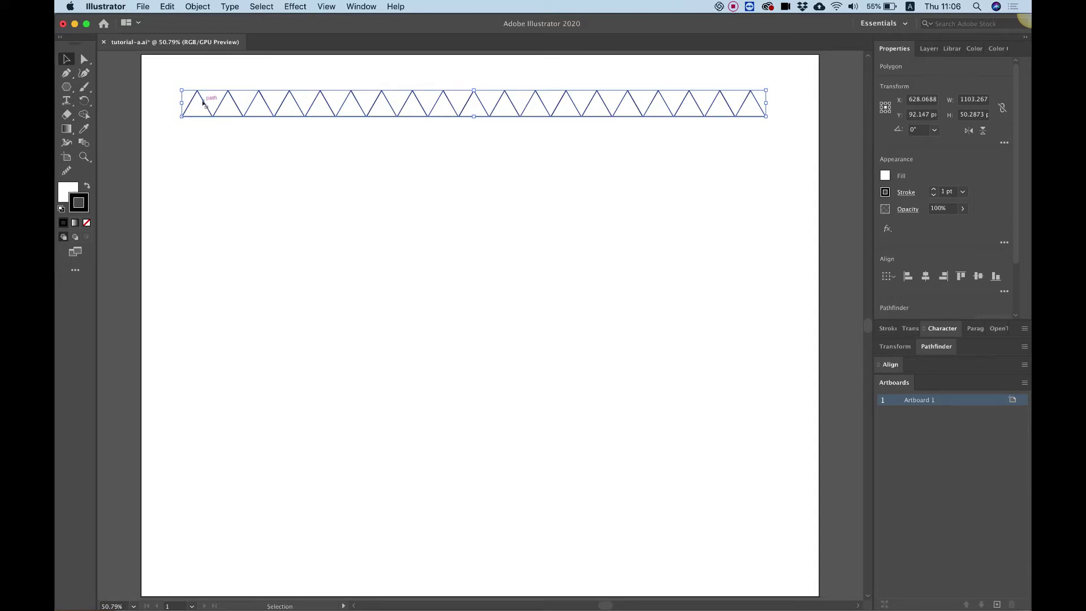
# - Copy the row below, shift it half a triangle right to interlock, then select both rows
pyautogui.moveTo(203, 102); pyautogui.dragTo(206, 129)
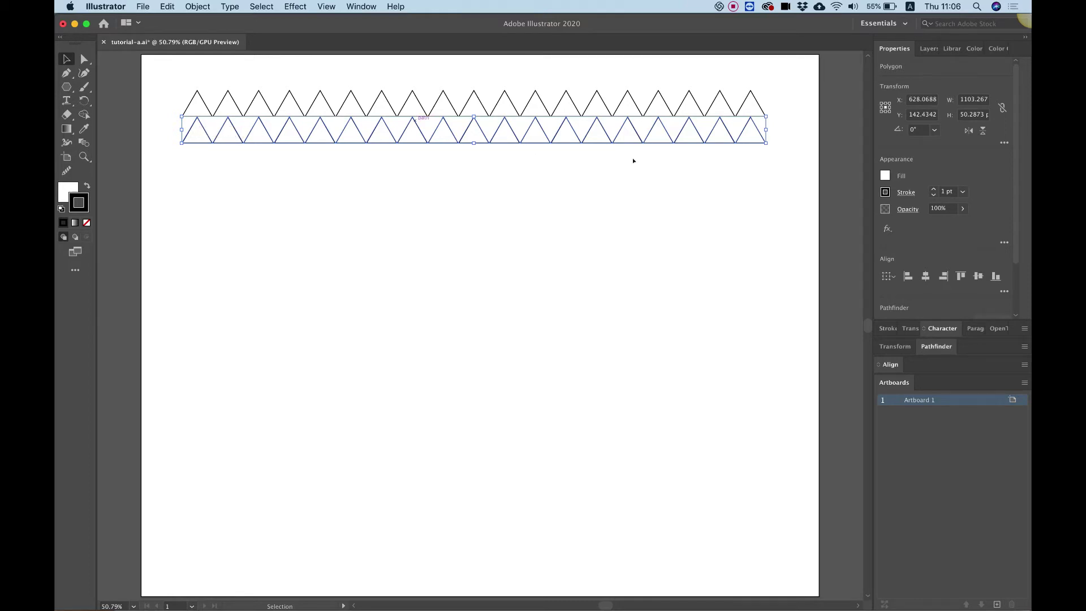
pyautogui.moveTo(197, 119); pyautogui.dragTo(197, 119)
pyautogui.moveTo(767, 146); pyautogui.dragTo(220, 128)
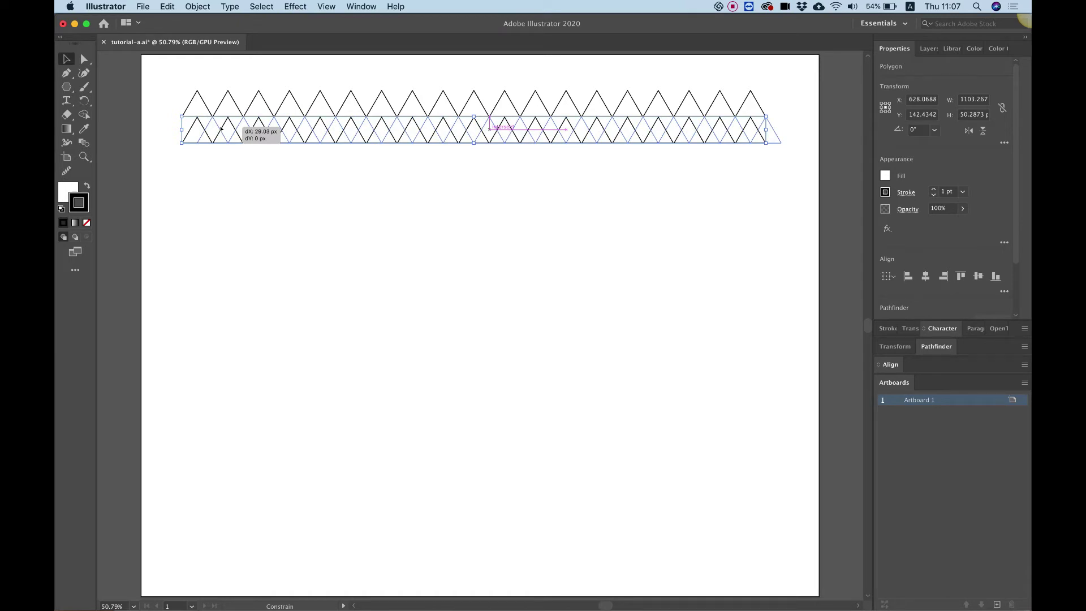
pyautogui.moveTo(221, 129); pyautogui.dragTo(221, 129)
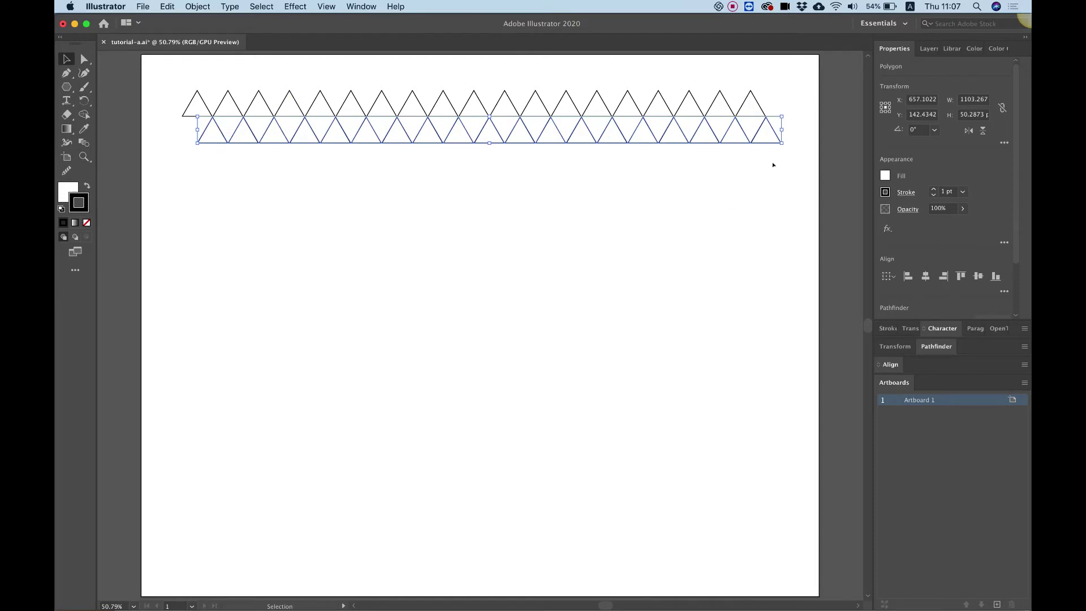
pyautogui.moveTo(789, 157); pyautogui.dragTo(171, 83)
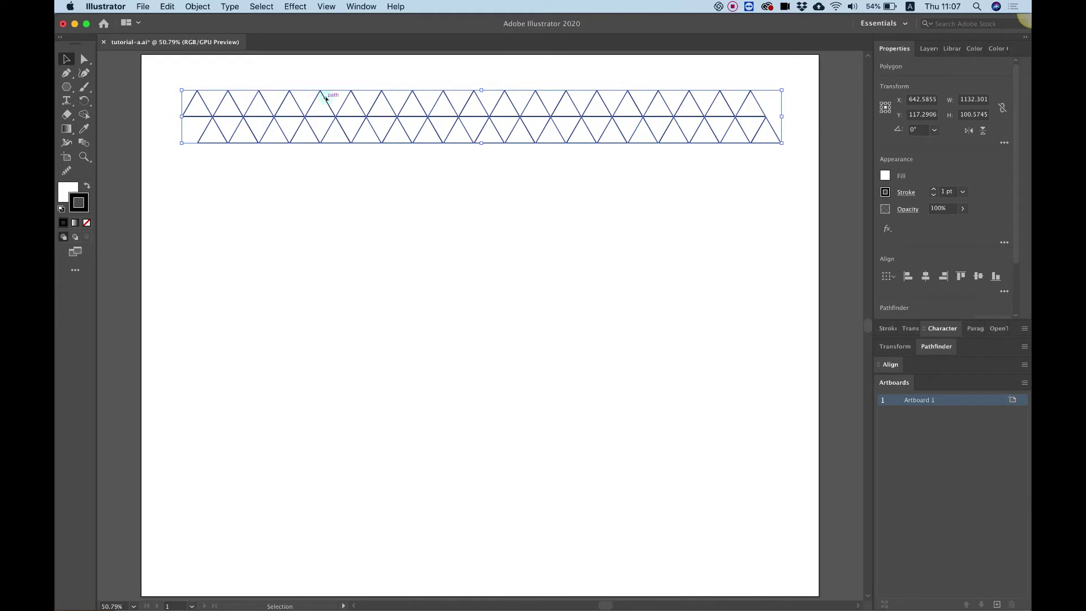
# - Copy the two-row strip downward and repeat it with Transform Again to fill the artboard
pyautogui.moveTo(326, 98); pyautogui.dragTo(333, 152)
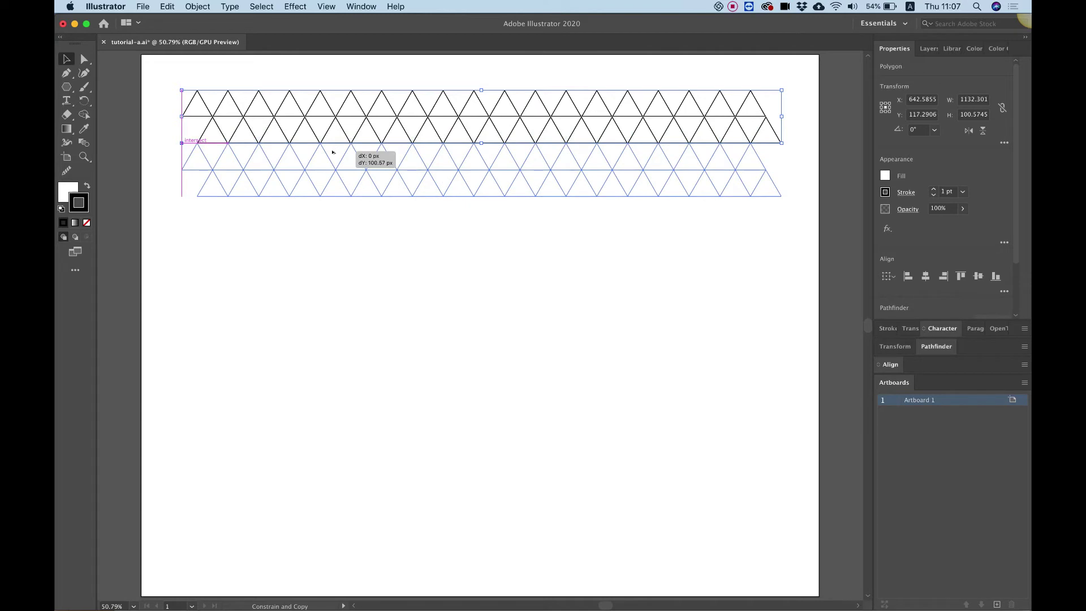
pyautogui.moveTo(332, 151); pyautogui.dragTo(332, 151)
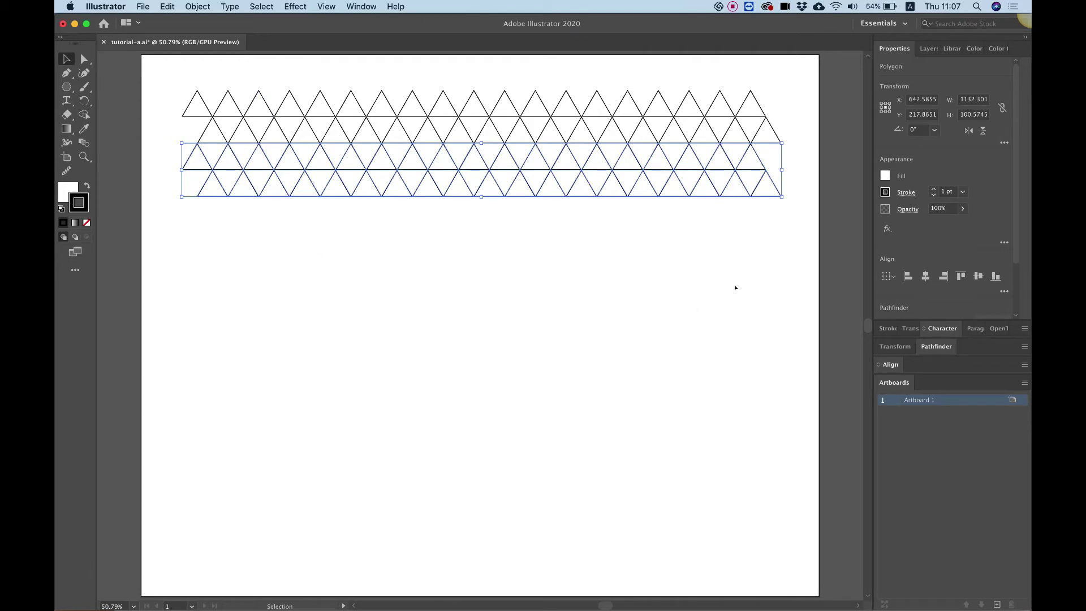
pyautogui.press('a')
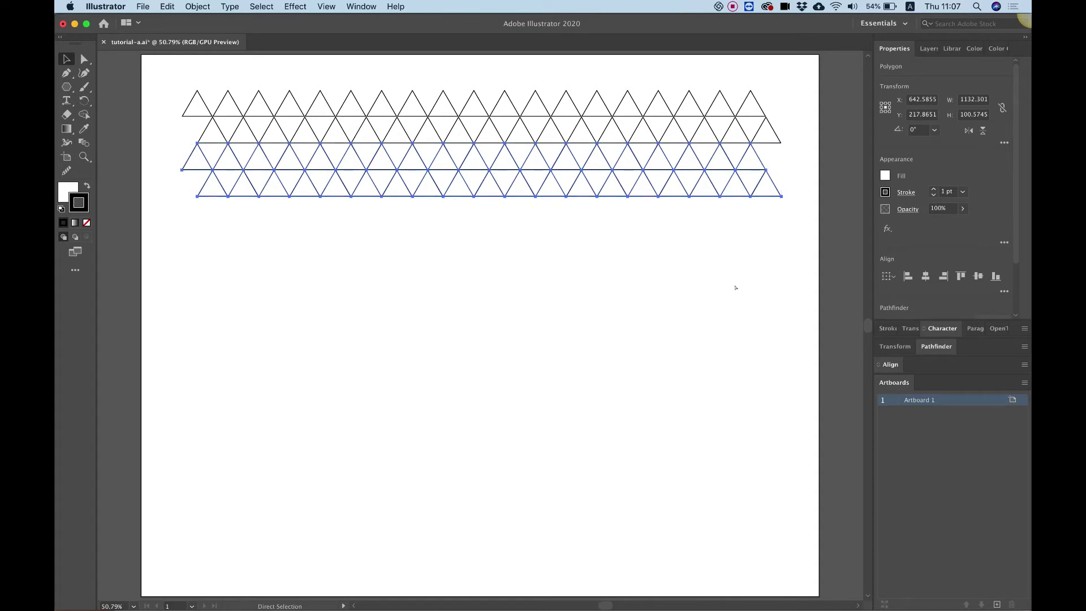
pyautogui.press('super+d')
pyautogui.press('super+d')
pyautogui.press('super+d')
pyautogui.press('super+d')
pyautogui.press('super+d')
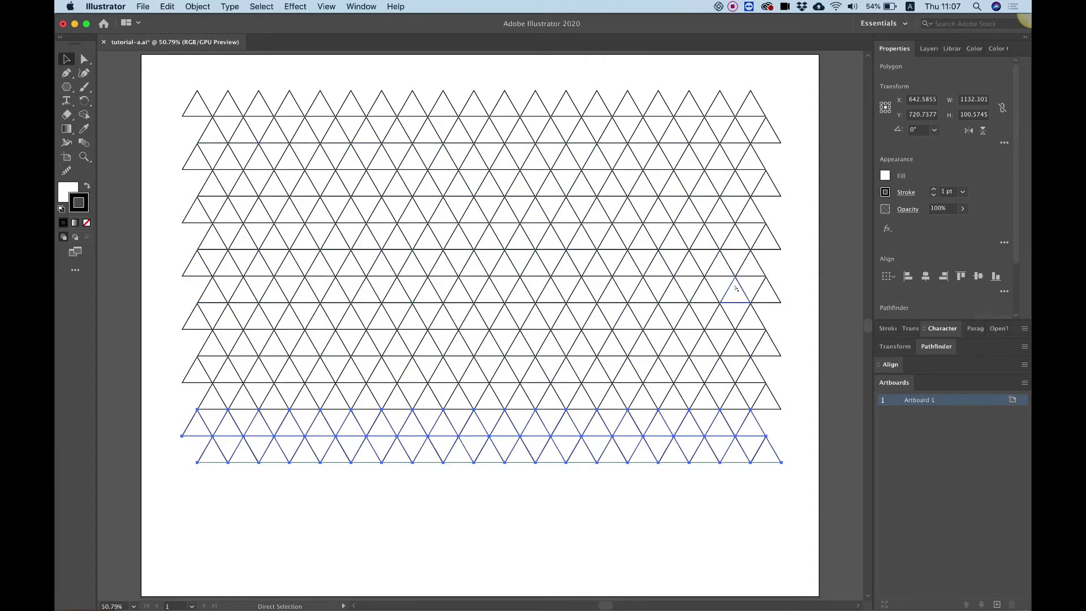
pyautogui.press('super+d')
pyautogui.press('super+d')
pyautogui.press('v')
pyautogui.scroll(-1, 458, 120)
pyautogui.scroll(1, 458, 120)
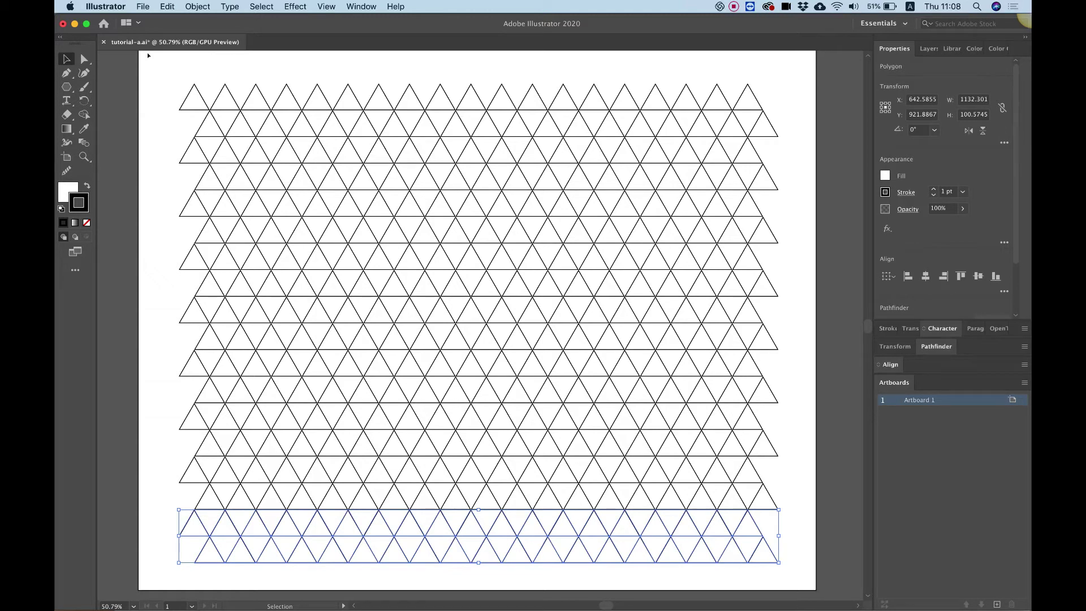
# - Select the full 1132 × 905 px triangle grid and switch to the Shape Builder tool
pyautogui.press('super+a')
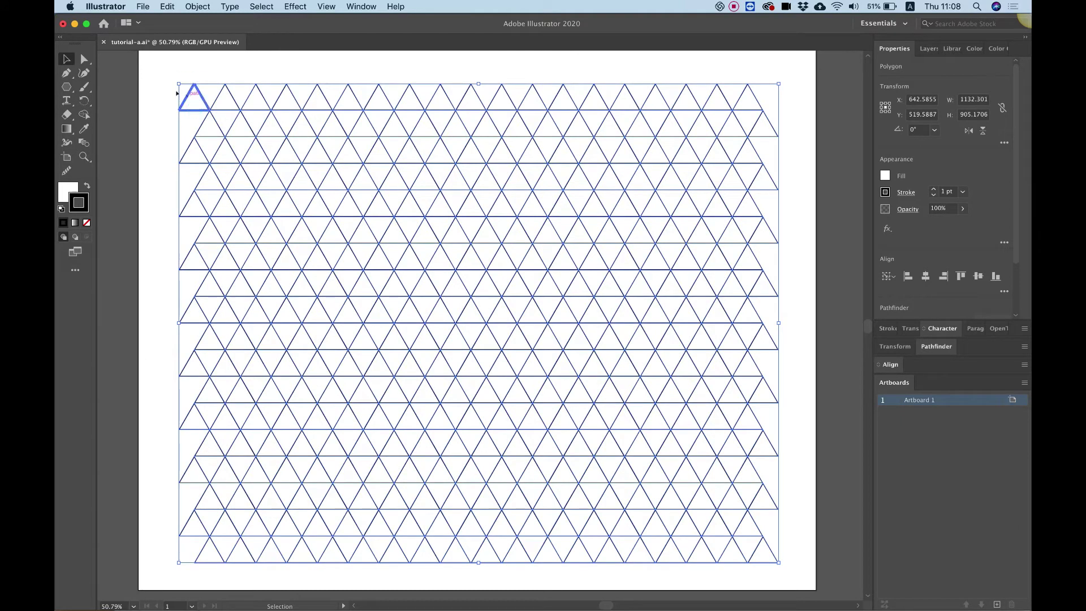
pyautogui.click(153, 97)
pyautogui.press('super+a')
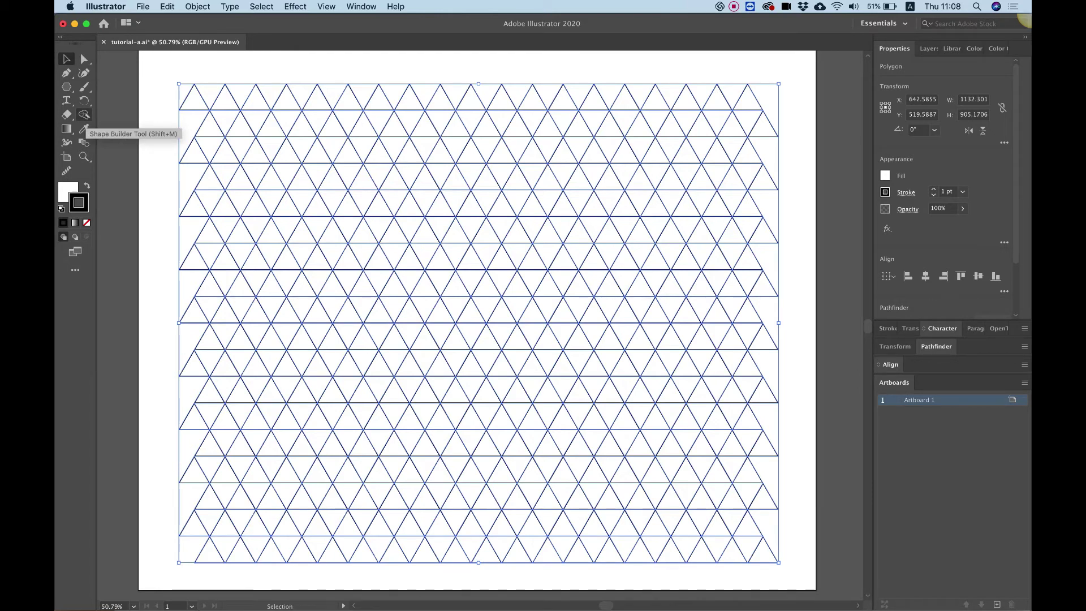
pyautogui.click(85, 115)
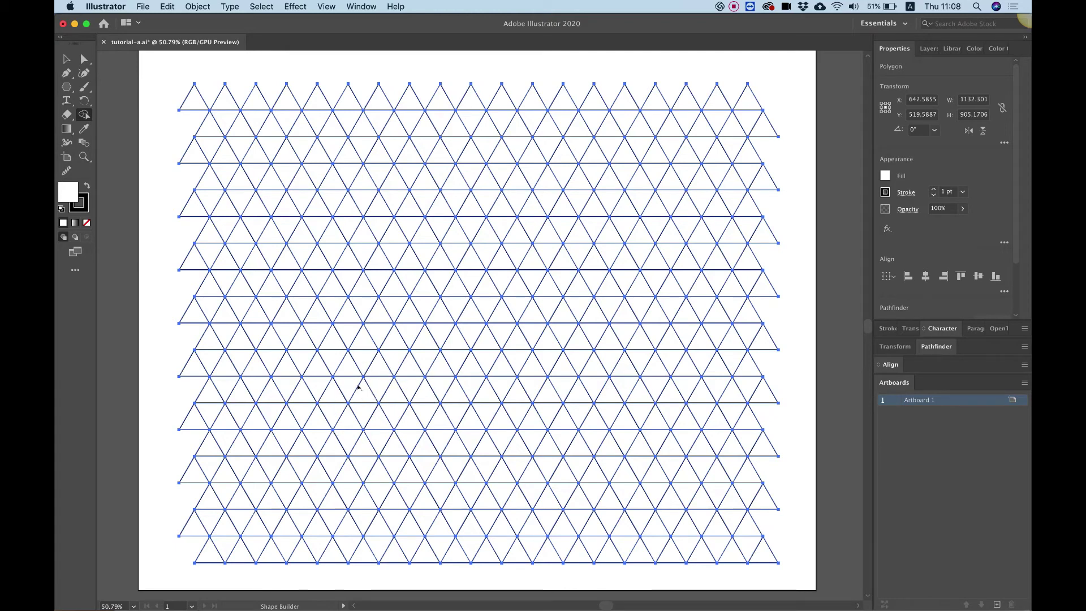
# - Merge the diagonal triangle strips into one nested triangular band with Shape Builder
pyautogui.moveTo(336, 394)
pyautogui.mouseDown()
pyautogui.moveTo(405, 297)
pyautogui.moveTo(469, 156)
pyautogui.moveTo(603, 395)
pyautogui.moveTo(399, 391)
pyautogui.moveTo(472, 268)
pyautogui.moveTo(512, 341)
pyautogui.moveTo(446, 340)
pyautogui.mouseUp()
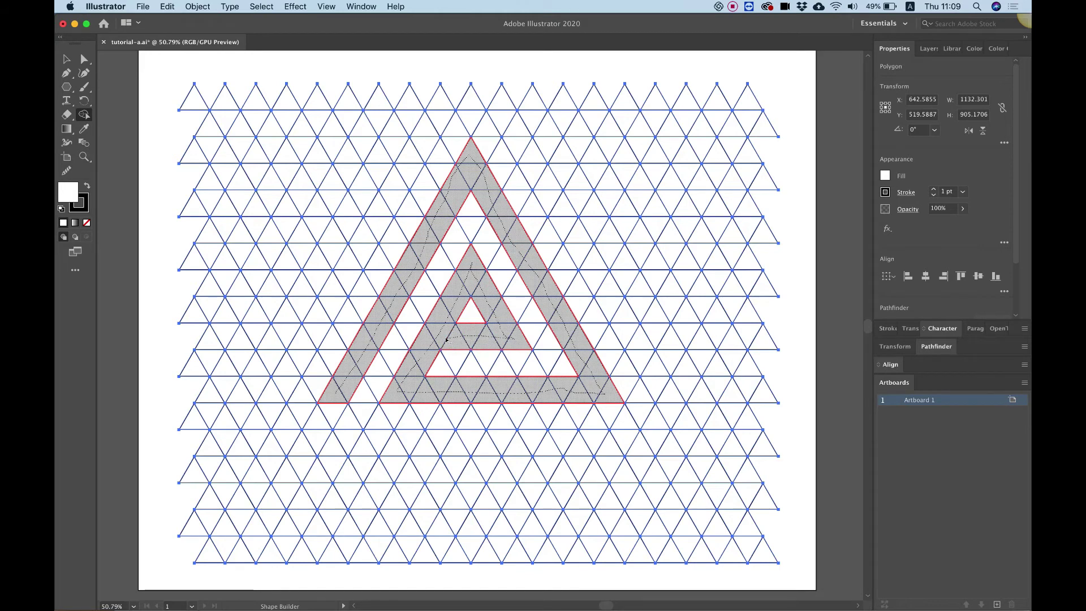
pyautogui.moveTo(446, 340); pyautogui.dragTo(446, 339)
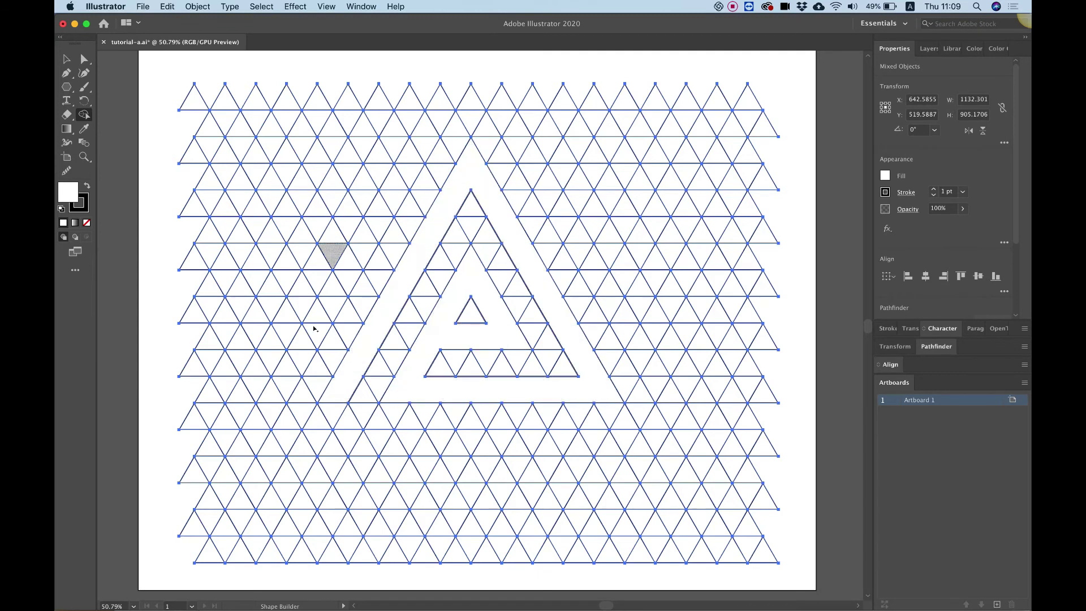
pyautogui.click(66, 58)
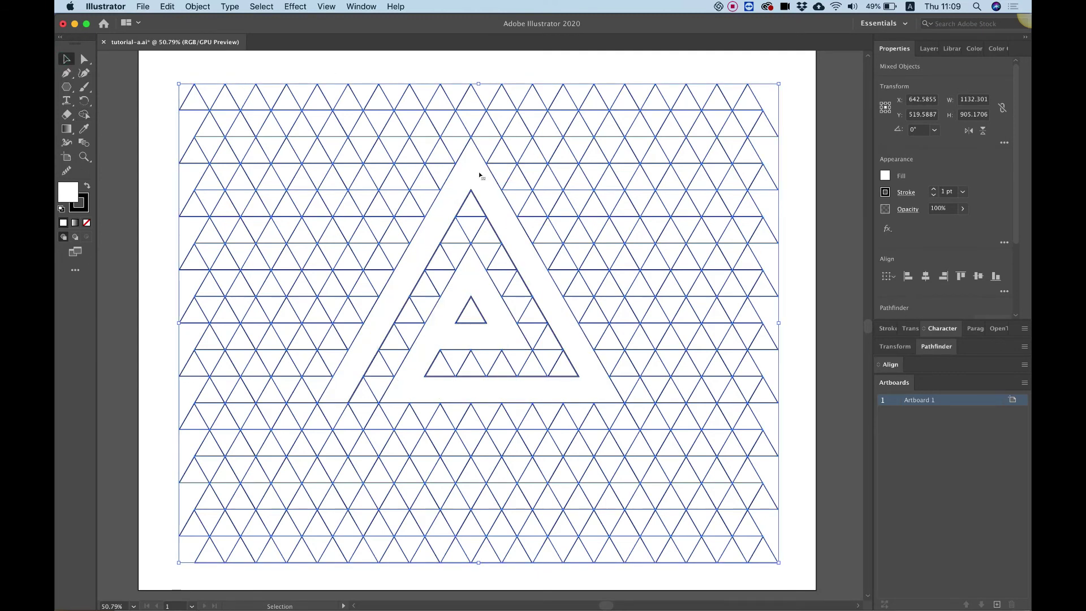
# - Select the merged band shape and move it off the grid to the right
pyautogui.click(459, 67)
pyautogui.click(485, 181)
pyautogui.moveTo(485, 181); pyautogui.dragTo(814, 202)
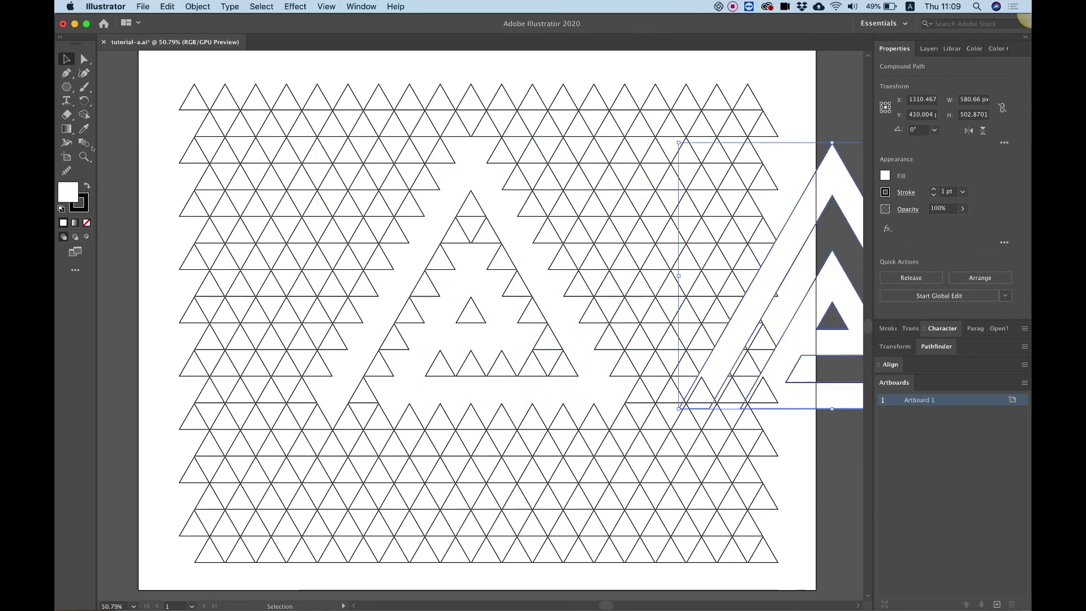
# - Fill the A shape with blue #3D4BF4 and move it up and left
pyautogui.doubleClick(67, 191)
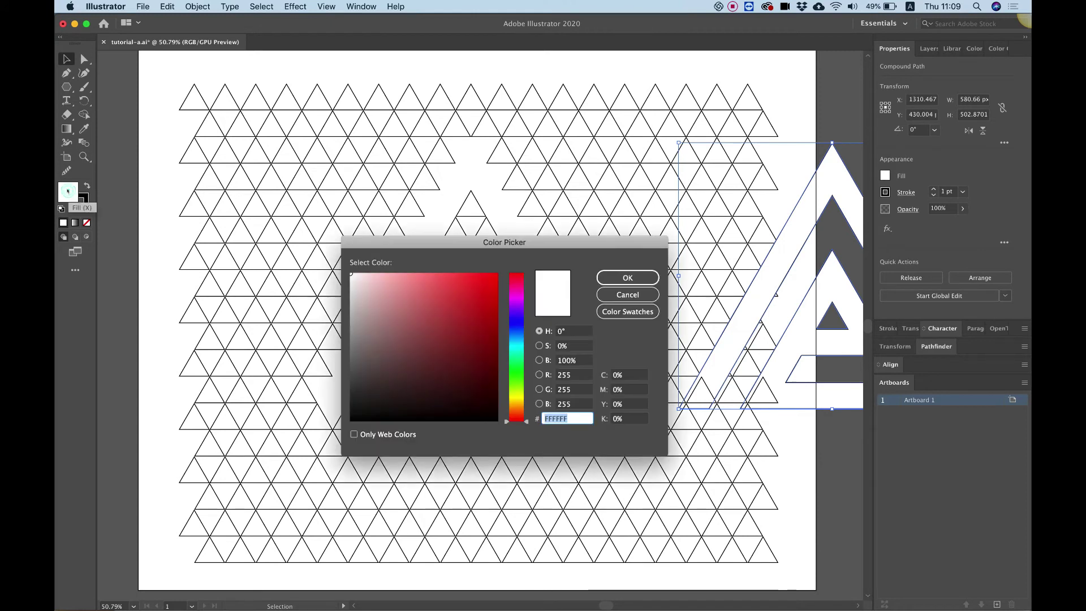
pyautogui.click(517, 324)
pyautogui.moveTo(483, 289)
pyautogui.mouseDown()
pyautogui.moveTo(450, 284)
pyautogui.moveTo(461, 279)
pyautogui.mouseUp()
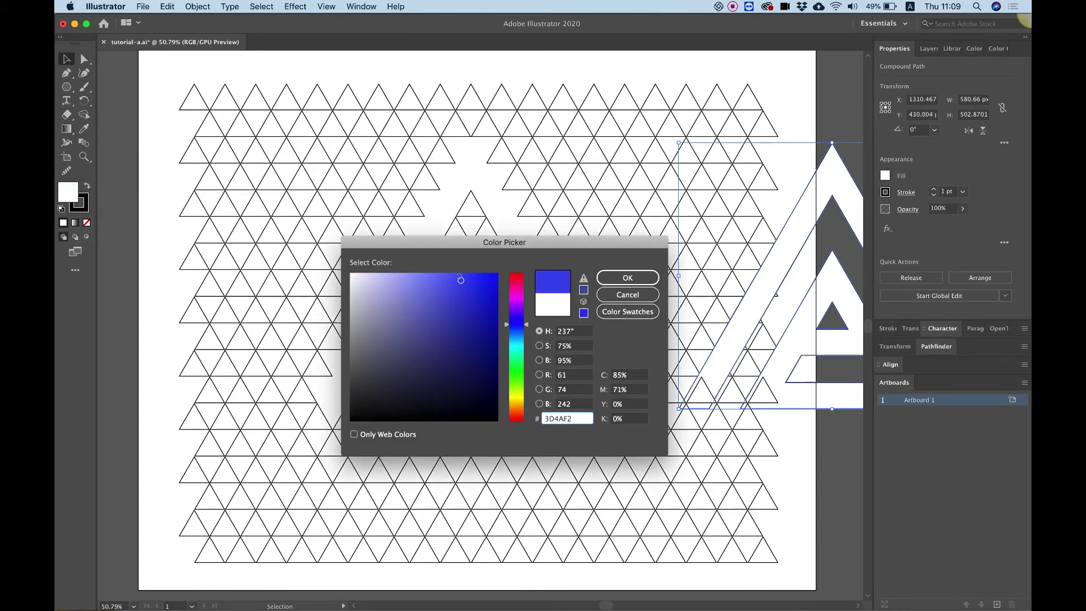
pyautogui.click(627, 278)
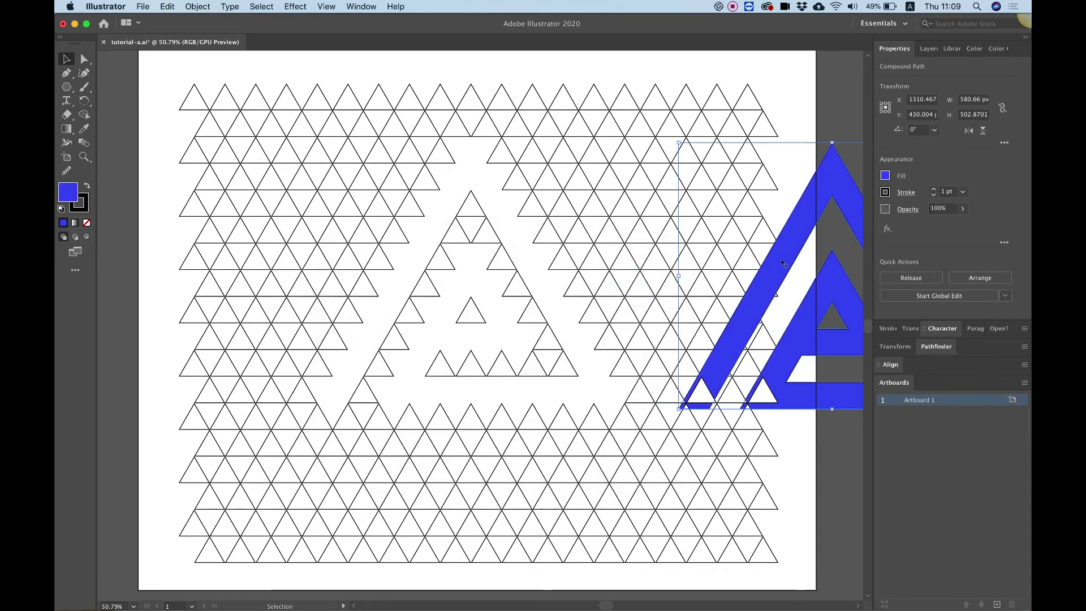
pyautogui.moveTo(782, 264); pyautogui.dragTo(639, 259)
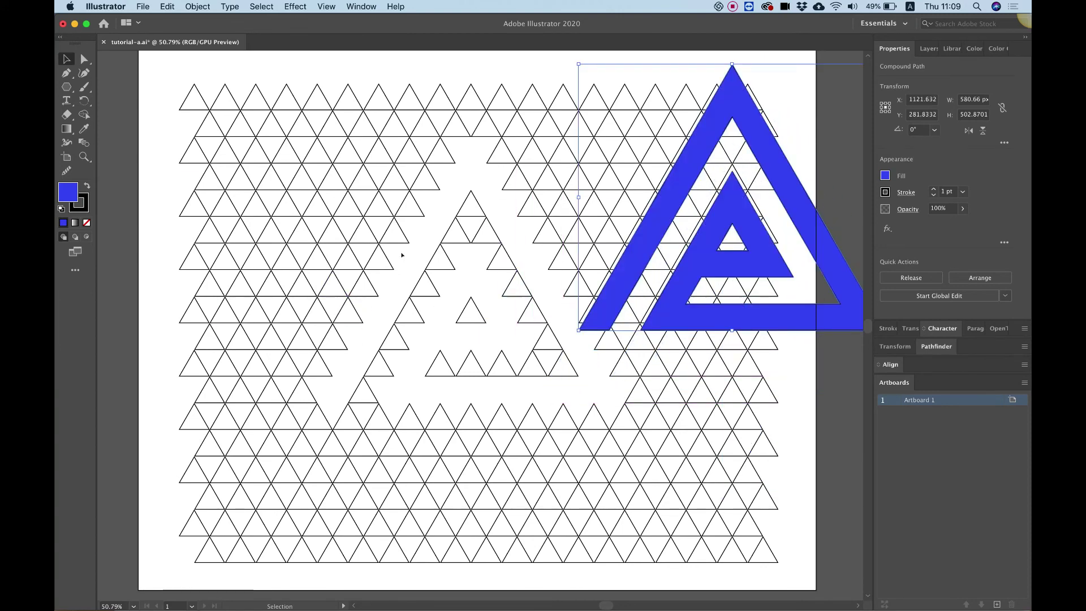
# - Select all grid triangles via Select > Same > Fill & Stroke and delete them
pyautogui.click(194, 97)
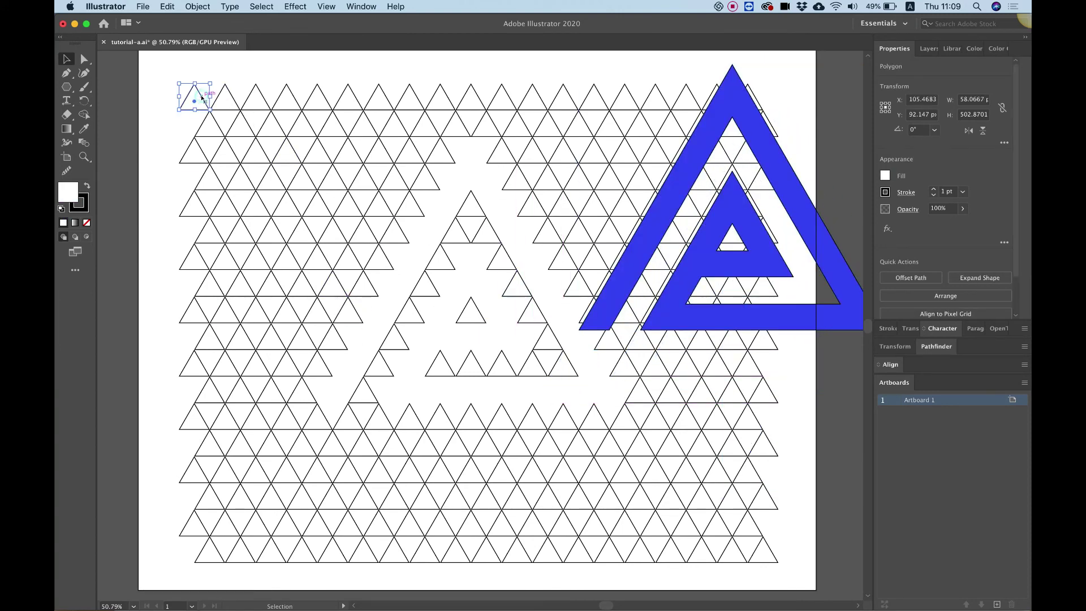
pyautogui.click(262, 6)
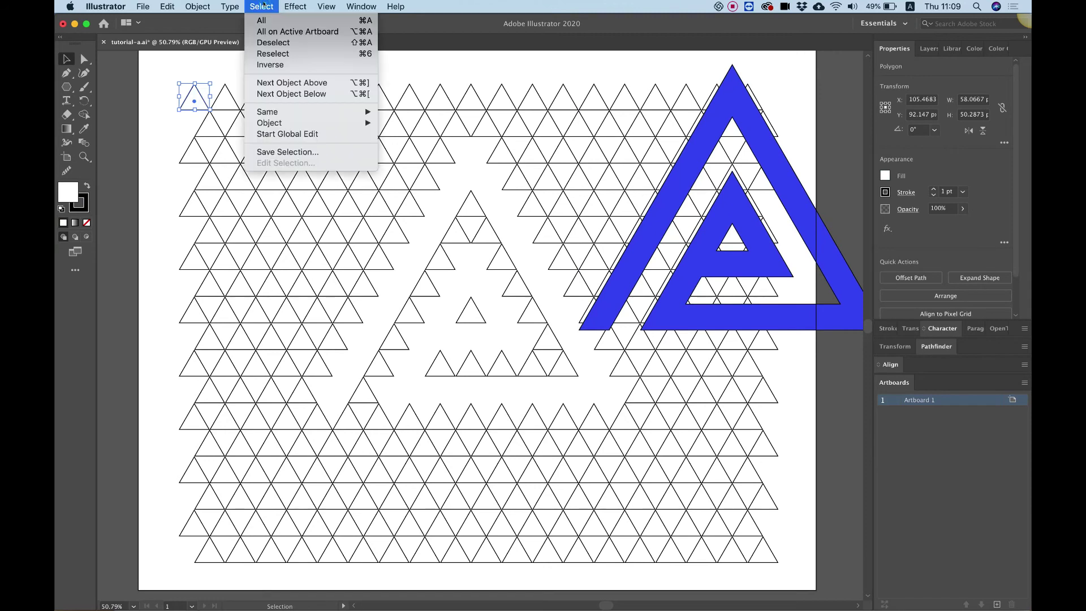
pyautogui.moveTo(286, 117)
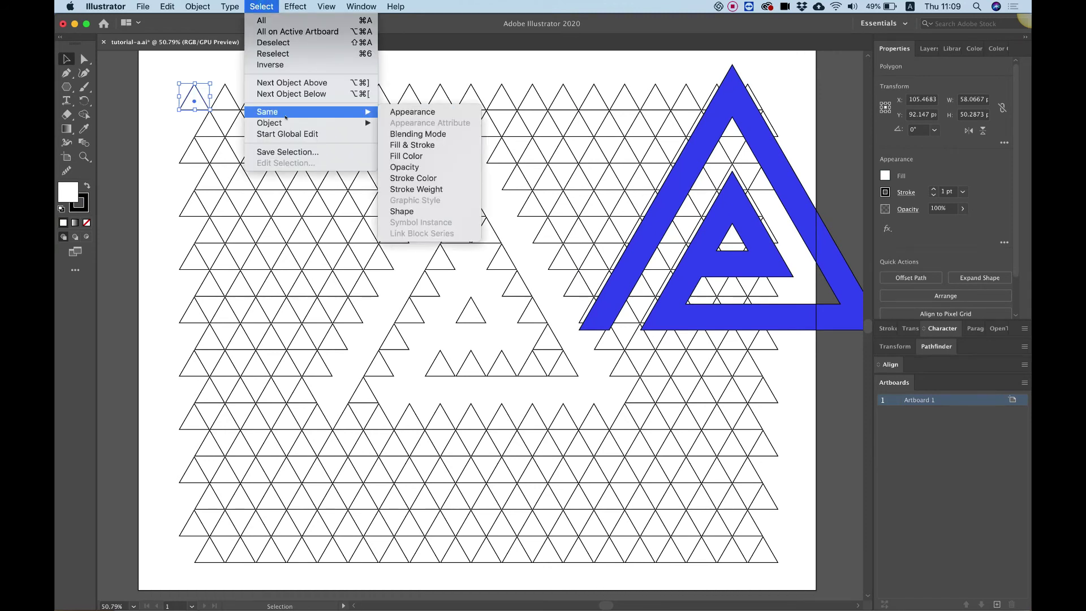
pyautogui.click(413, 145)
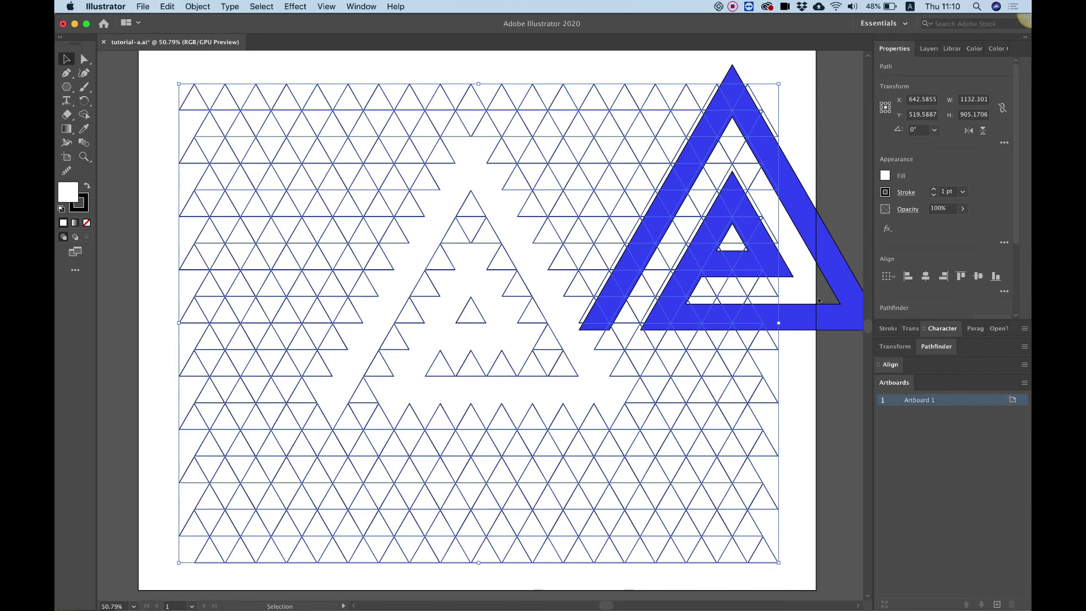
pyautogui.press('Delete')
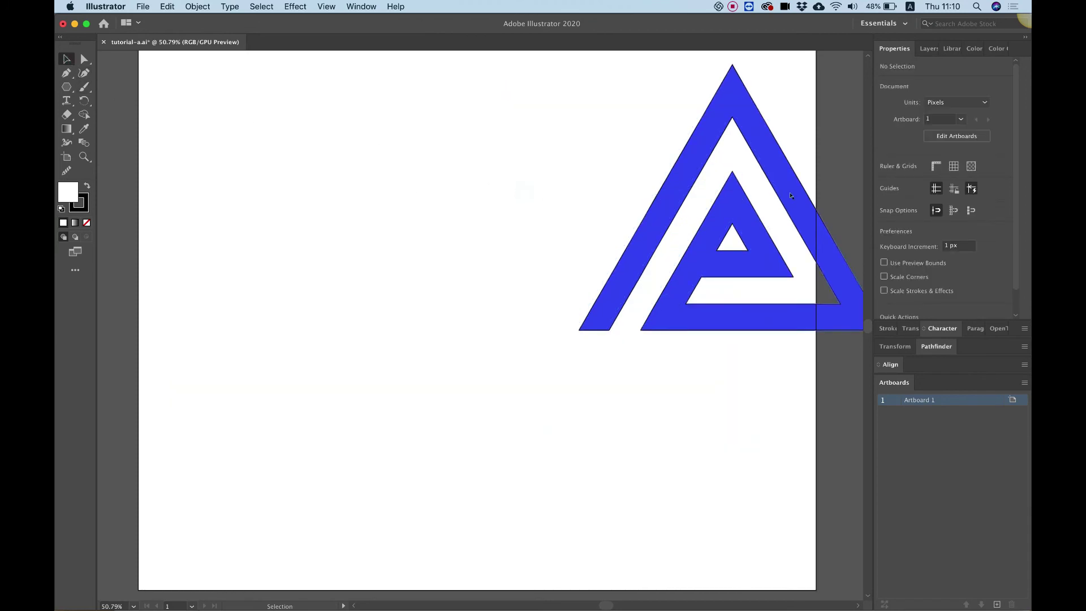
# - Move the blue A to the artboard centre and deselect it
pyautogui.moveTo(786, 201); pyautogui.dragTo(527, 286)
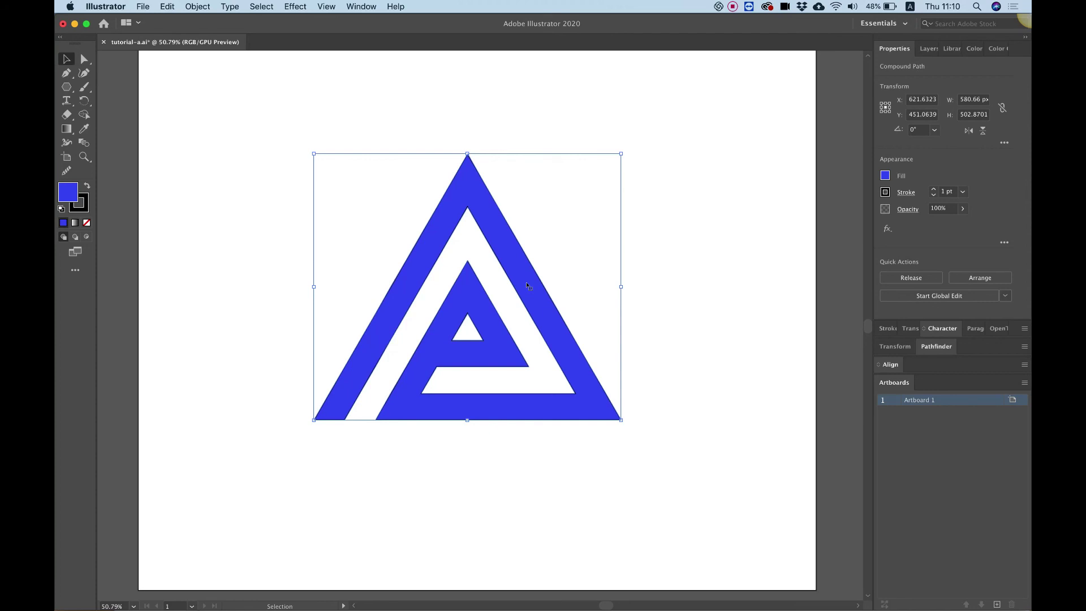
pyautogui.click(669, 283)
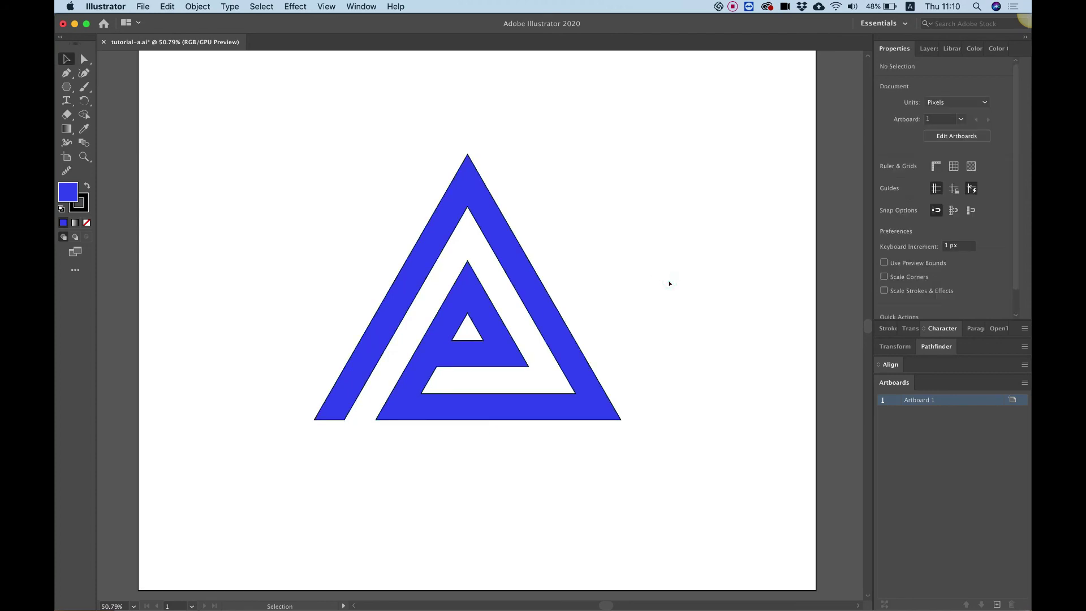